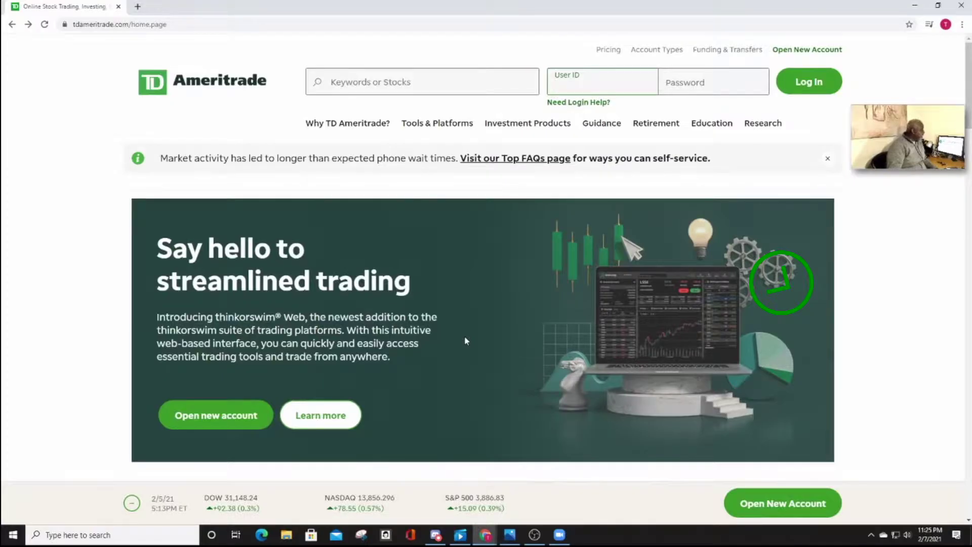
Step: Go from the TD Ameritrade homepage to the trading tools and platforms page
click(183, 24)
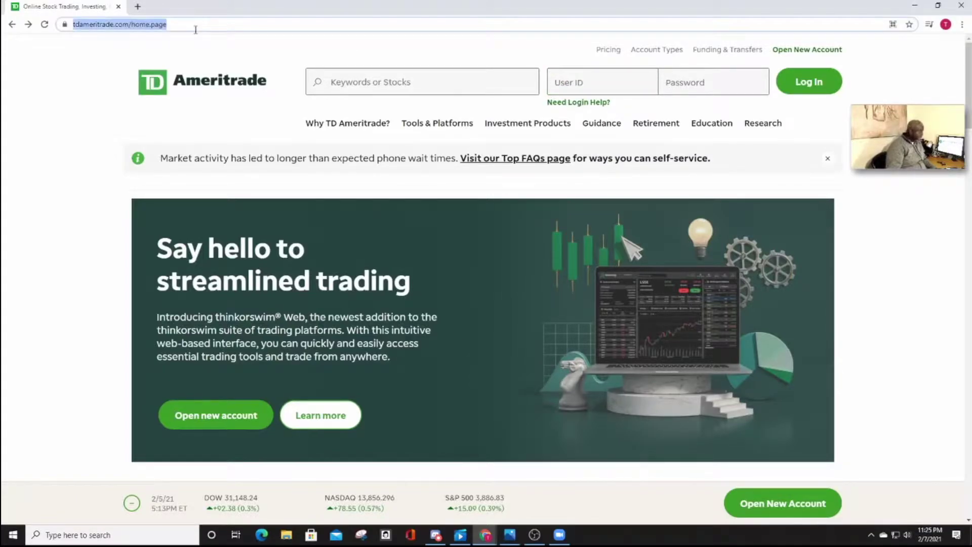
key(Escape)
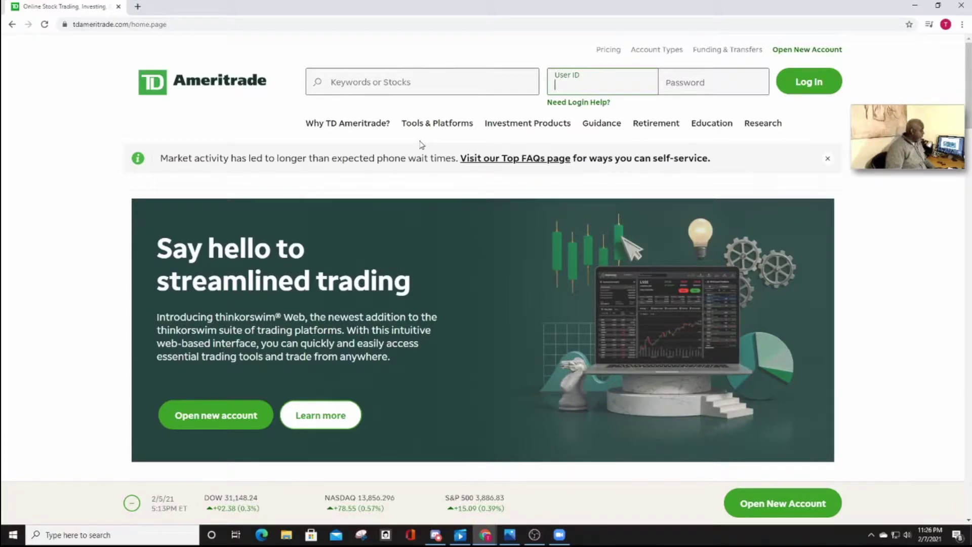
scroll(477, 226, down, 15)
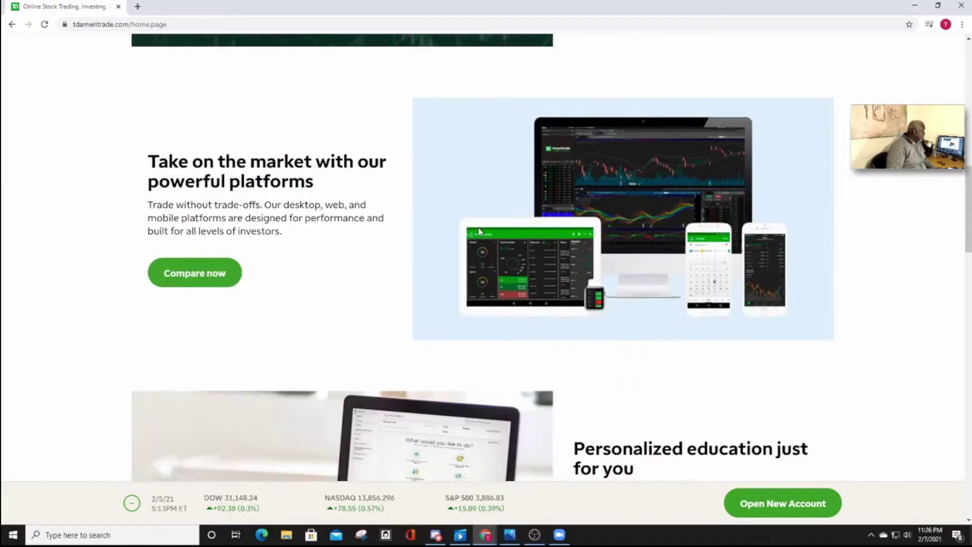
scroll(481, 232, down, 1)
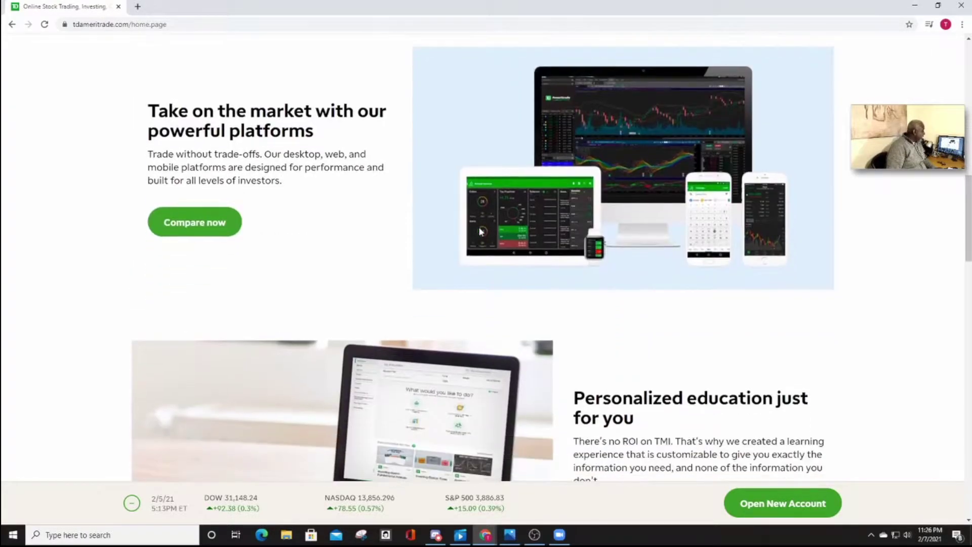
click(187, 226)
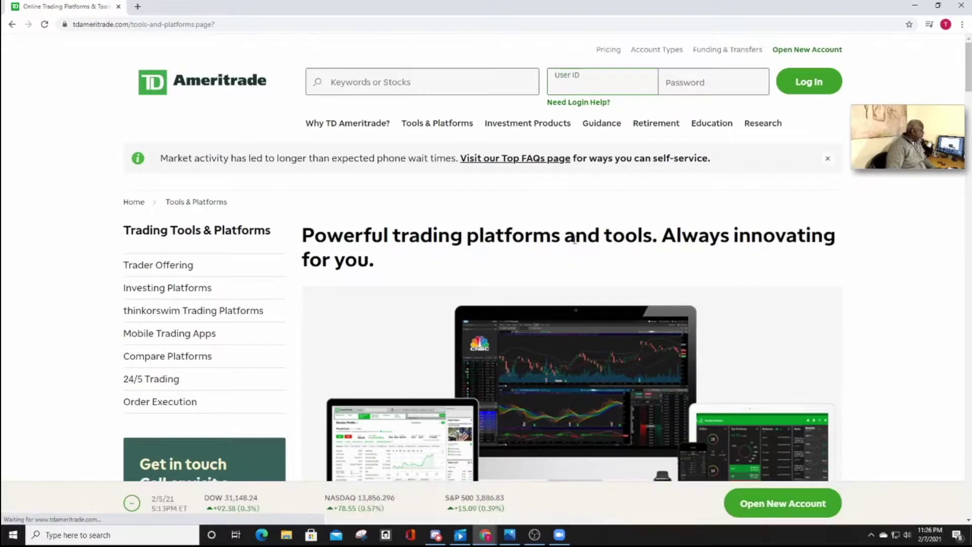
Step: Jump to the thinkorswim Desktop section and open its product page
scroll(755, 266, down, 7)
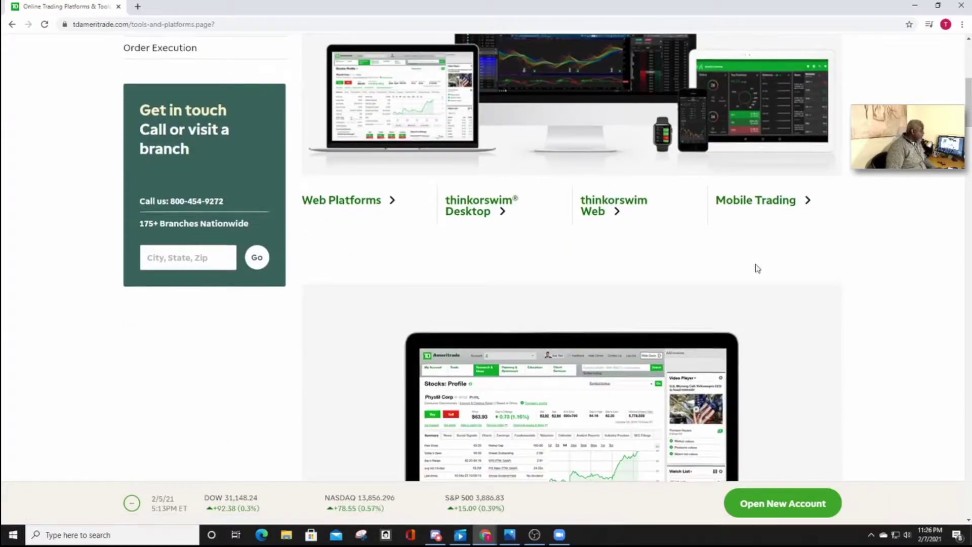
scroll(758, 268, down, 1)
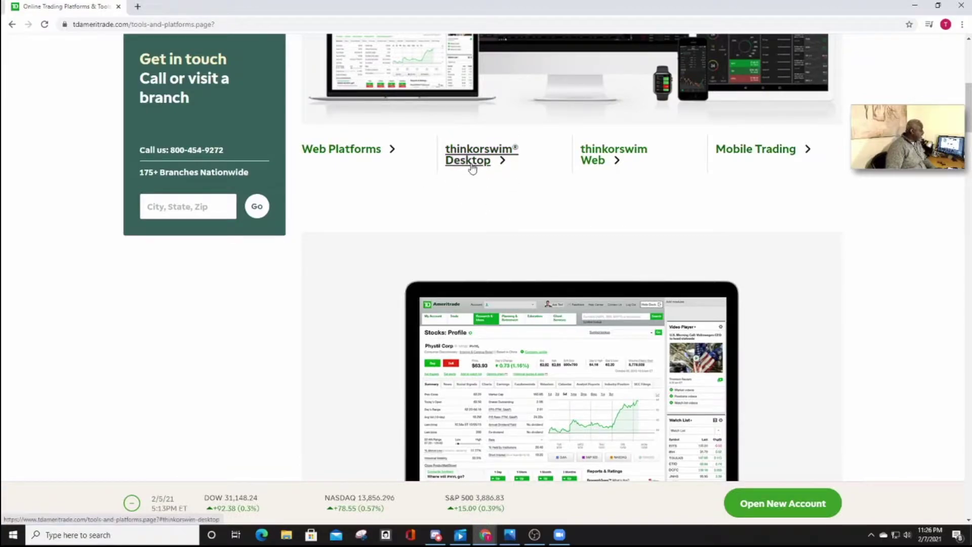
click(471, 161)
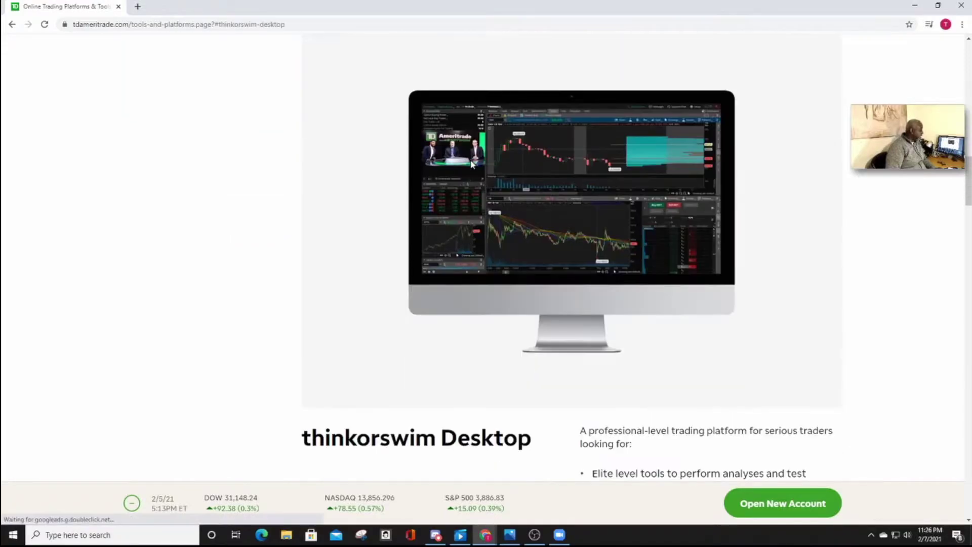
scroll(728, 309, down, 4)
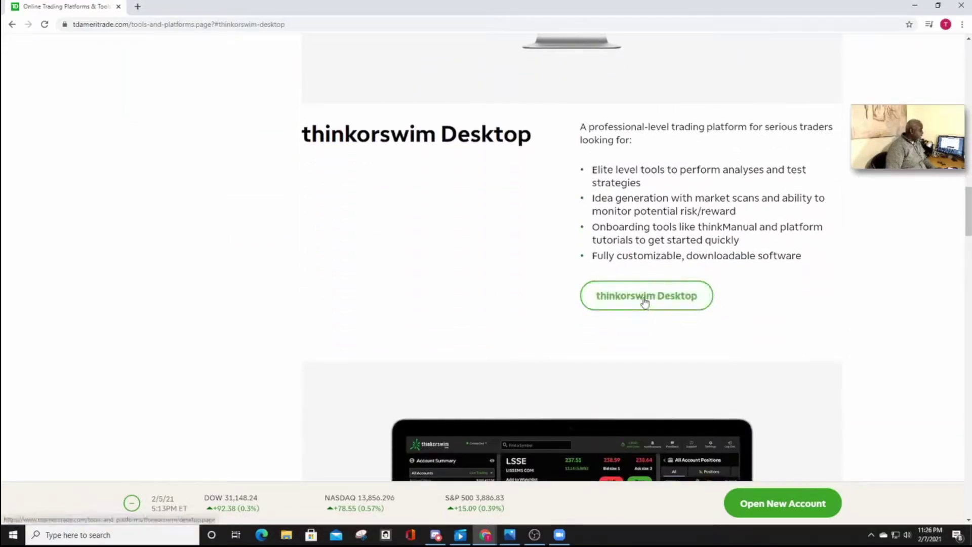
click(643, 302)
Step: Download the thinkorswim Desktop installer via Download now
scroll(643, 302, down, 2)
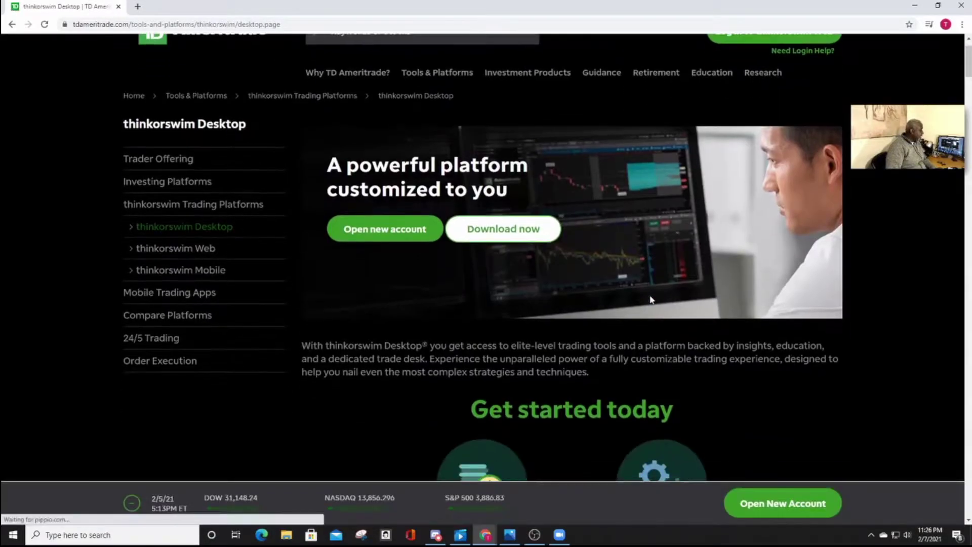
click(511, 187)
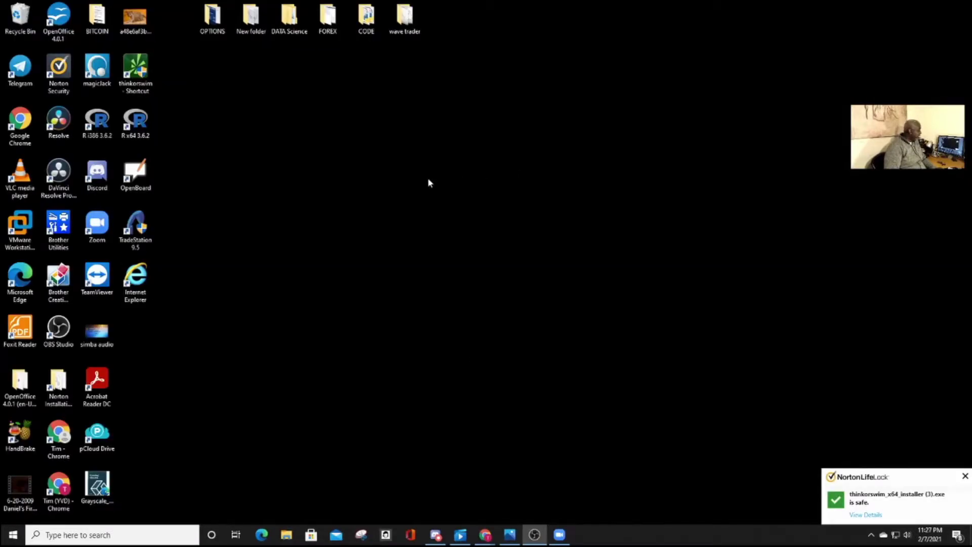
Step: Run thinkorswim_x64_installer (3) from the Downloads folder in File Explorer
click(287, 535)
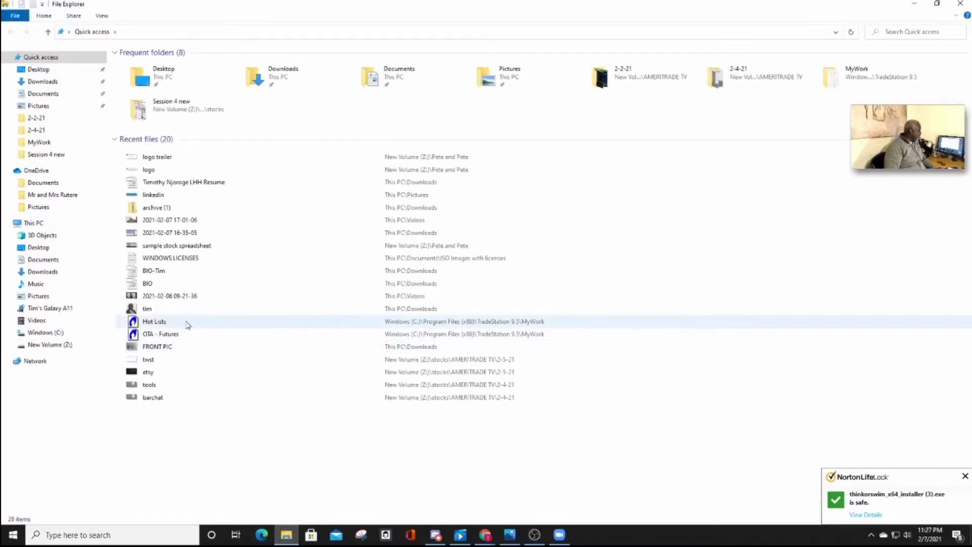
click(44, 272)
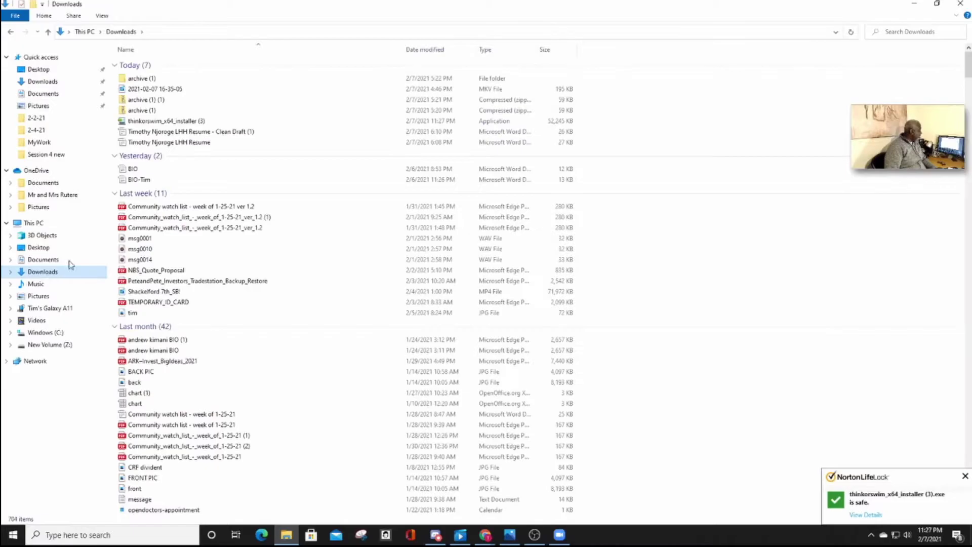
click(154, 122)
double_click(154, 121)
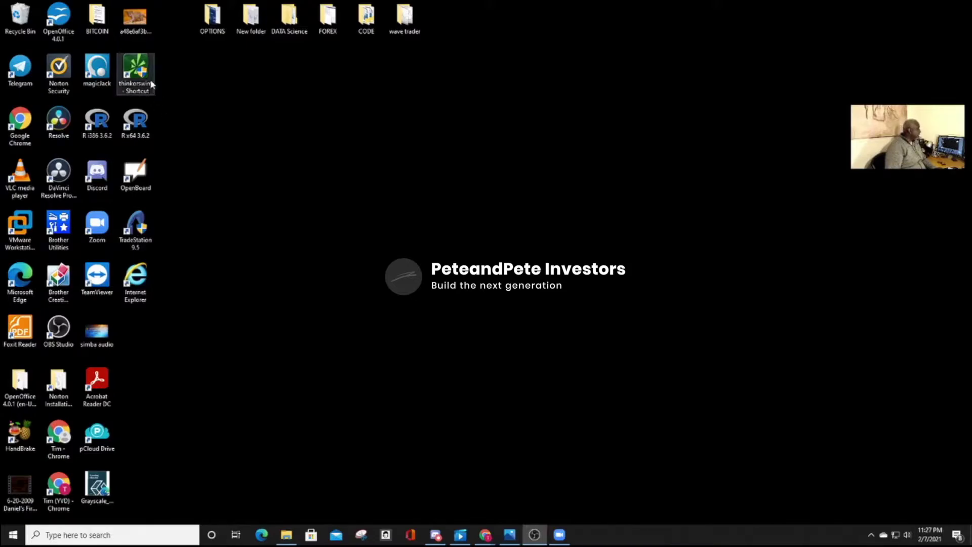
Step: Launch thinkorswim and keep the login set to Paper Money rather than live trading
double_click(136, 71)
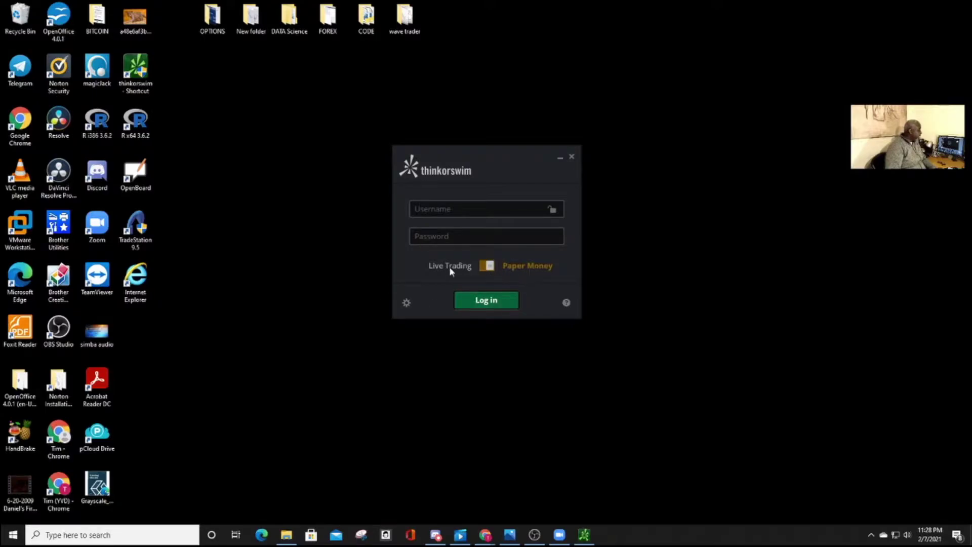
click(486, 267)
click(487, 266)
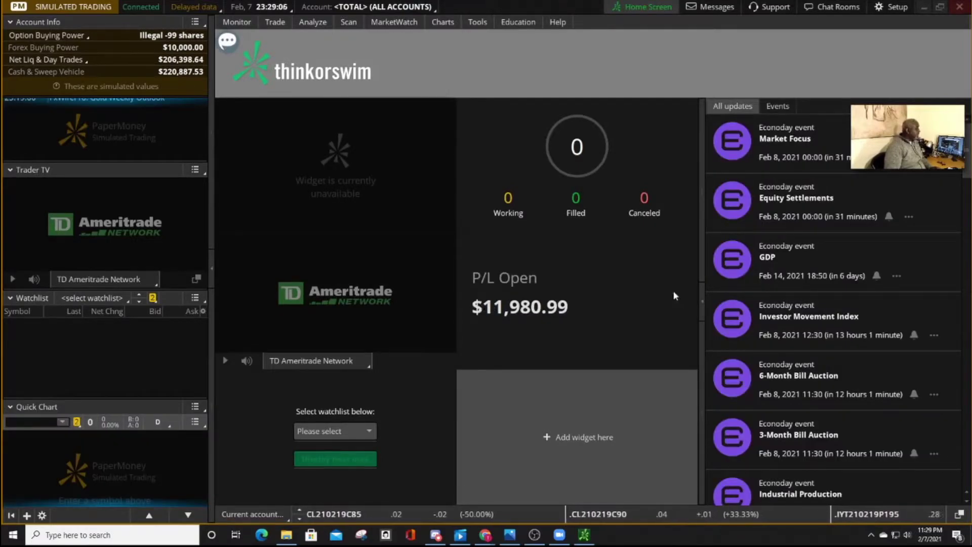
Step: Look over the Monitor, Trade, Charts, Tools and Help menus from the home screen
mouse_move(895, 126)
drag(896, 122, 897, 53)
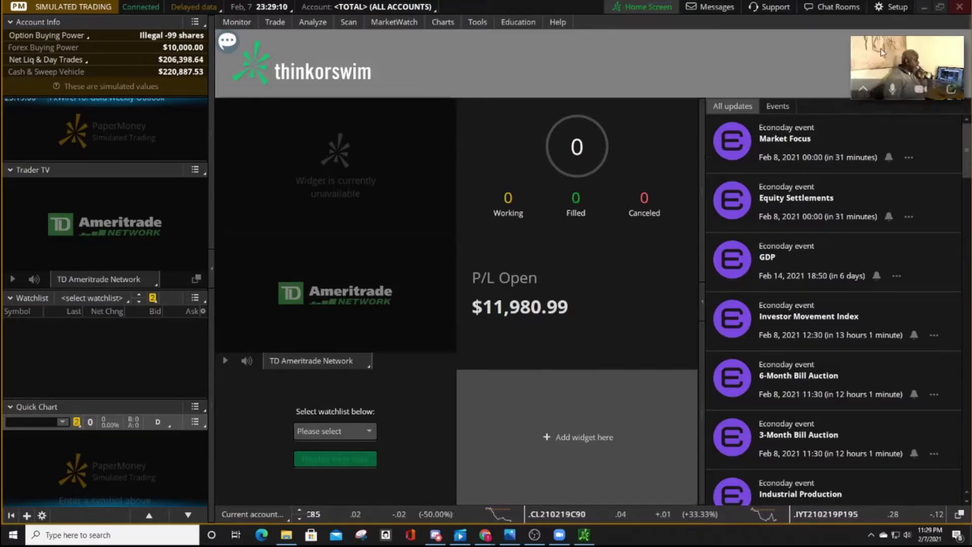
mouse_move(656, 106)
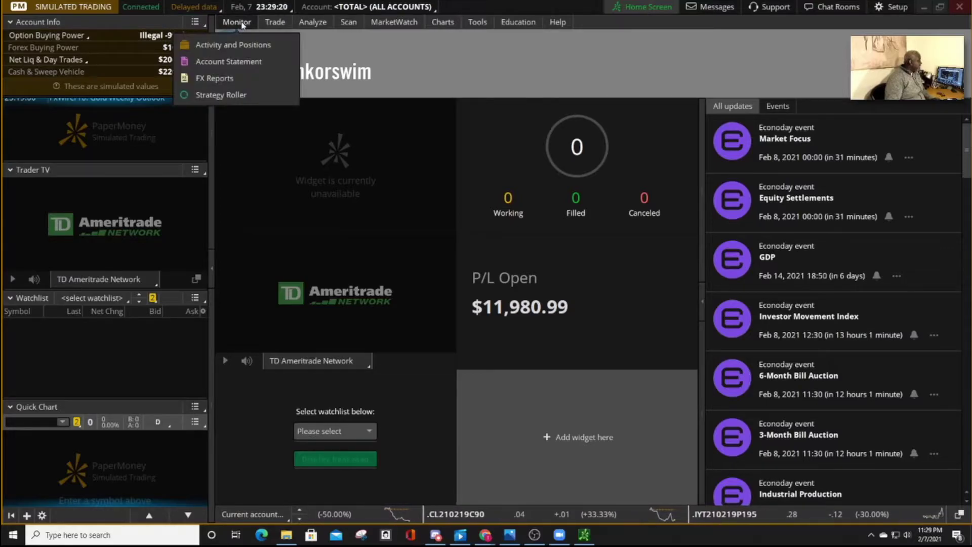
mouse_move(268, 26)
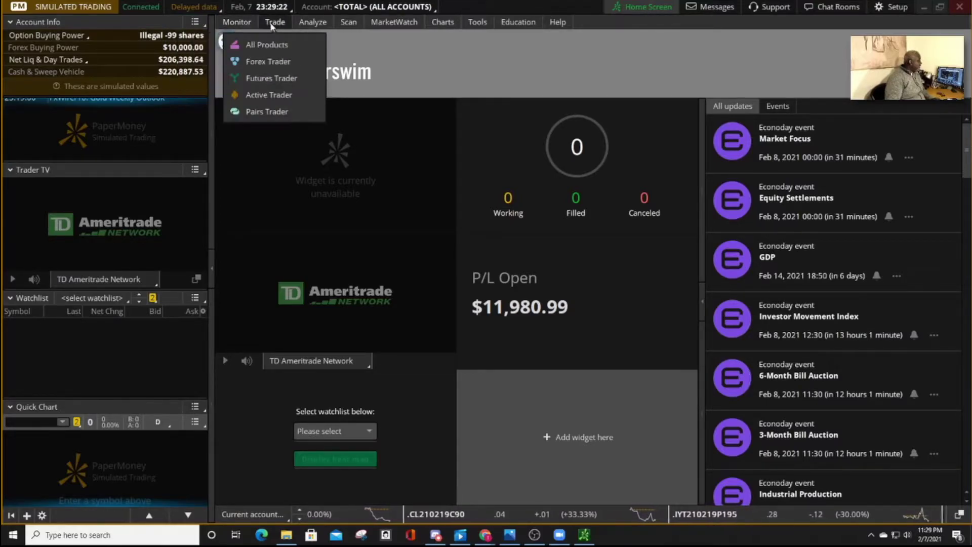
mouse_move(427, 23)
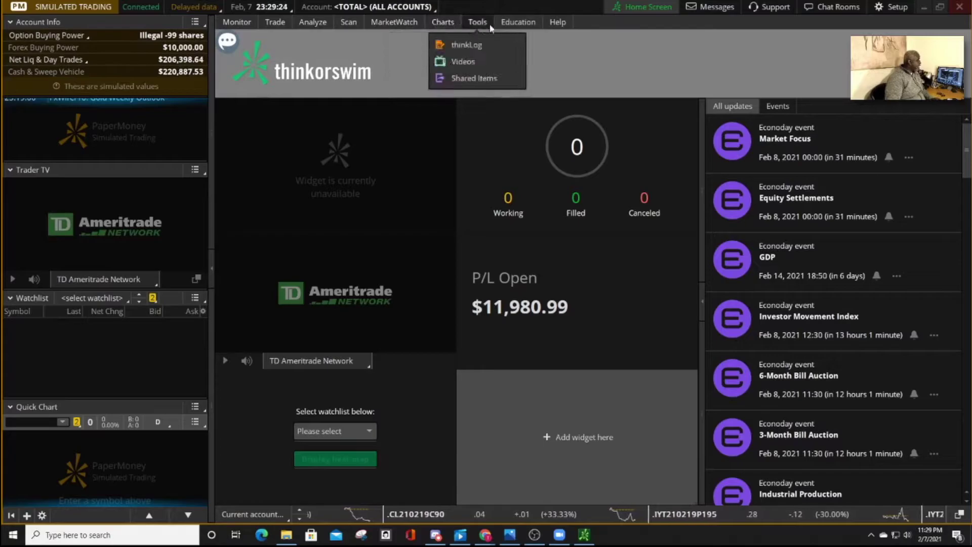
mouse_move(547, 26)
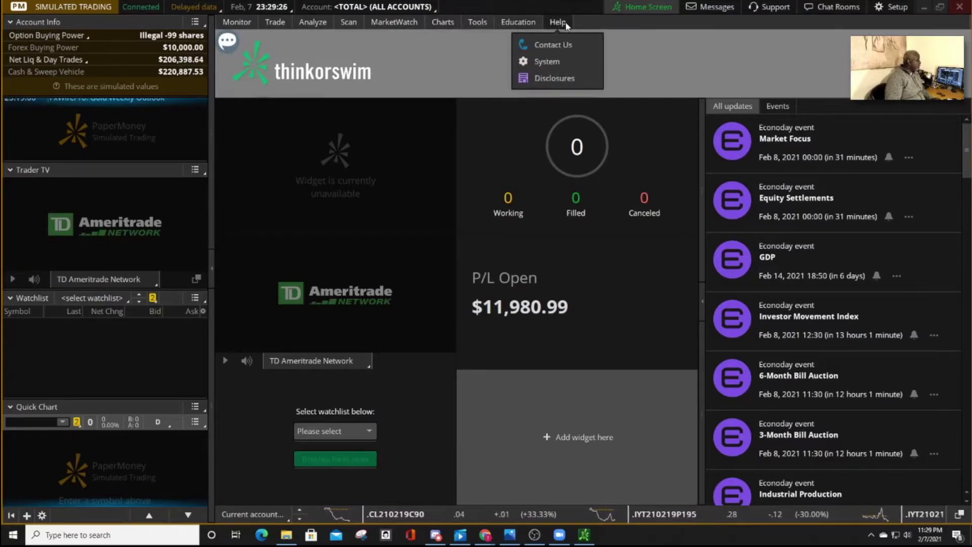
Step: Open Monitor's Activity and Positions view with the Paper Money position statement
click(241, 23)
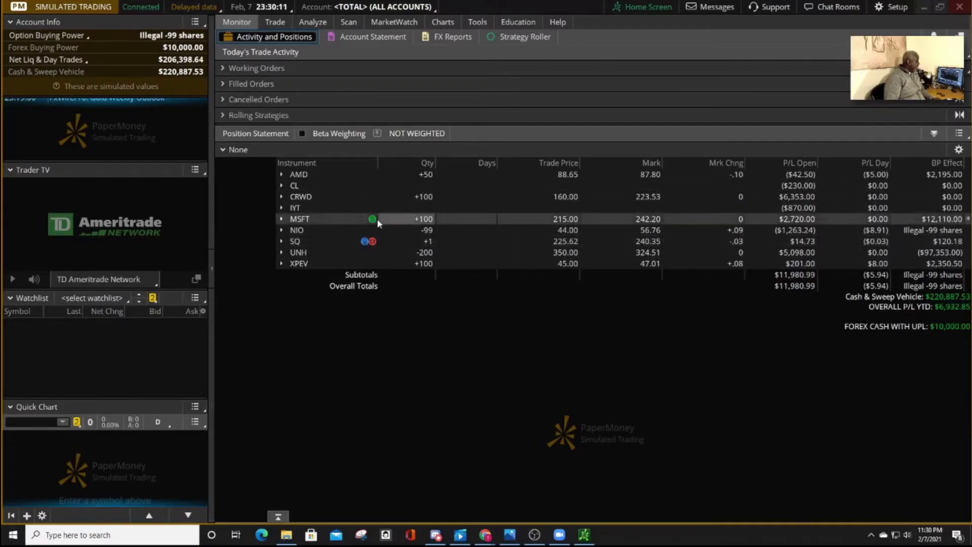
click(211, 268)
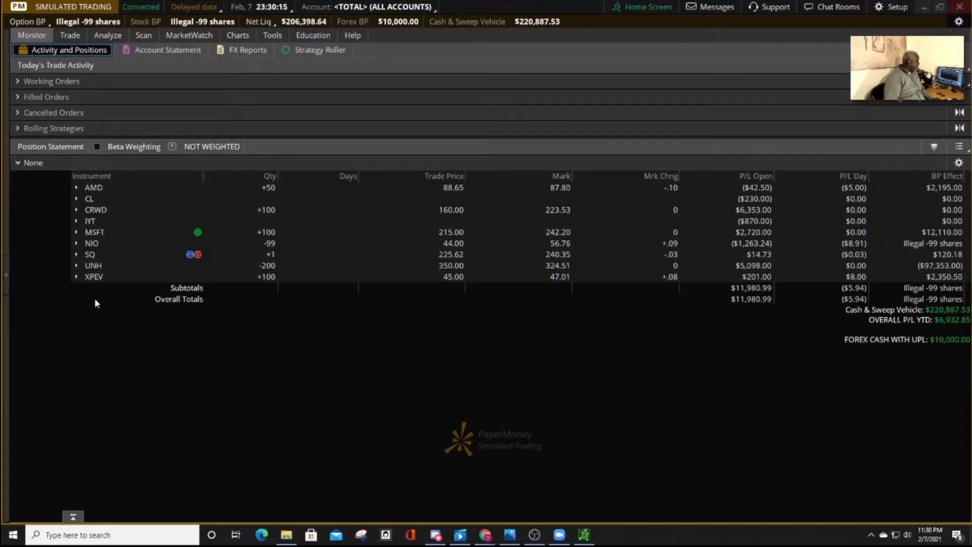
click(7, 278)
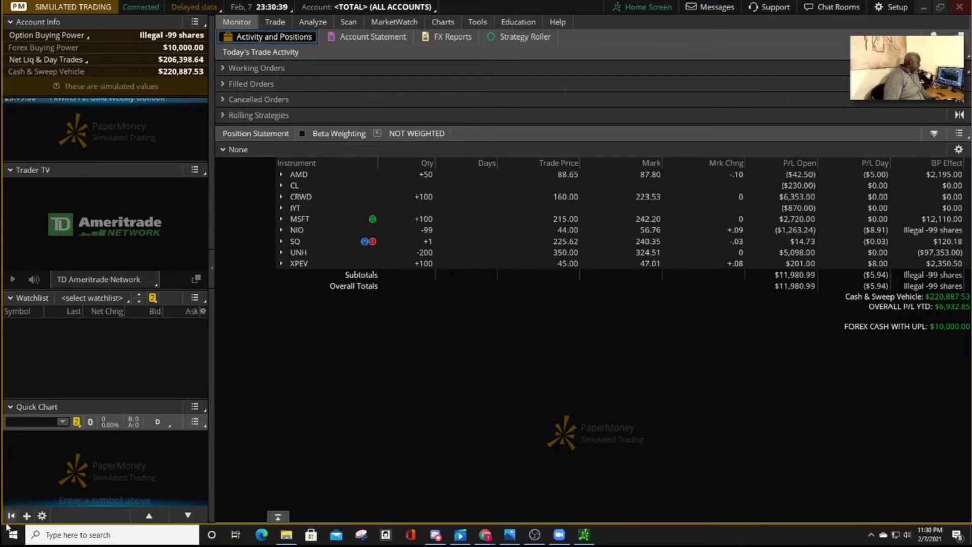
Step: Remove the Live News, Trader TV, Watchlist and Quick Chart panels, then collapse Account Info
click(42, 516)
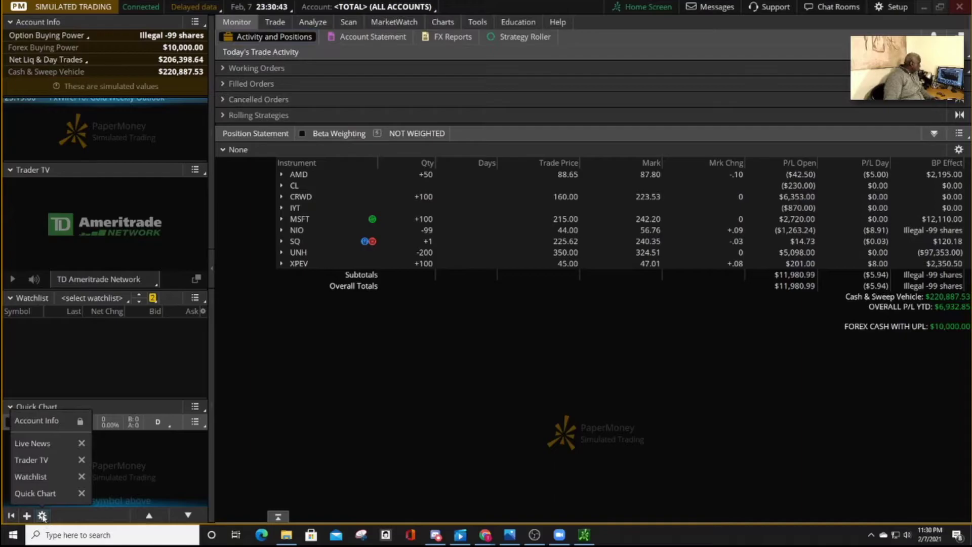
click(81, 443)
click(82, 459)
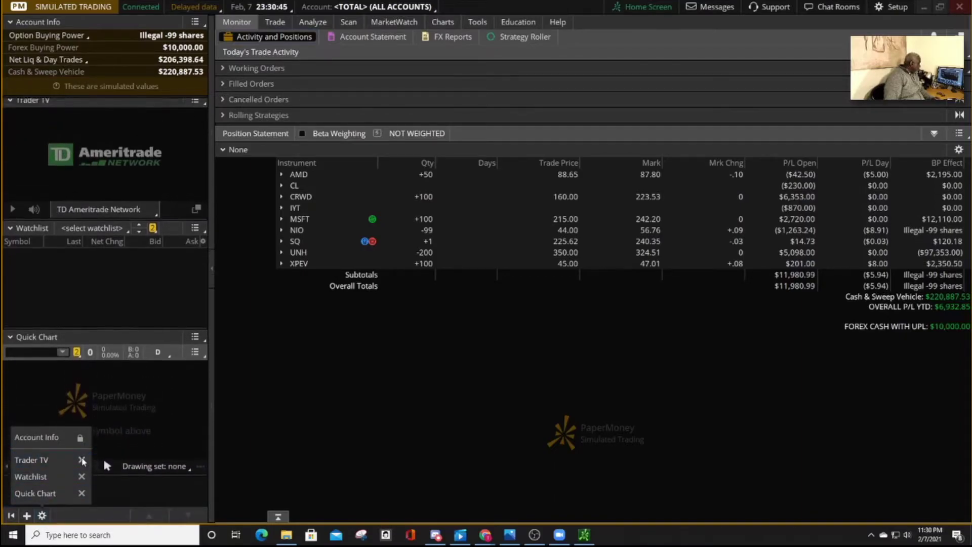
click(81, 477)
click(82, 494)
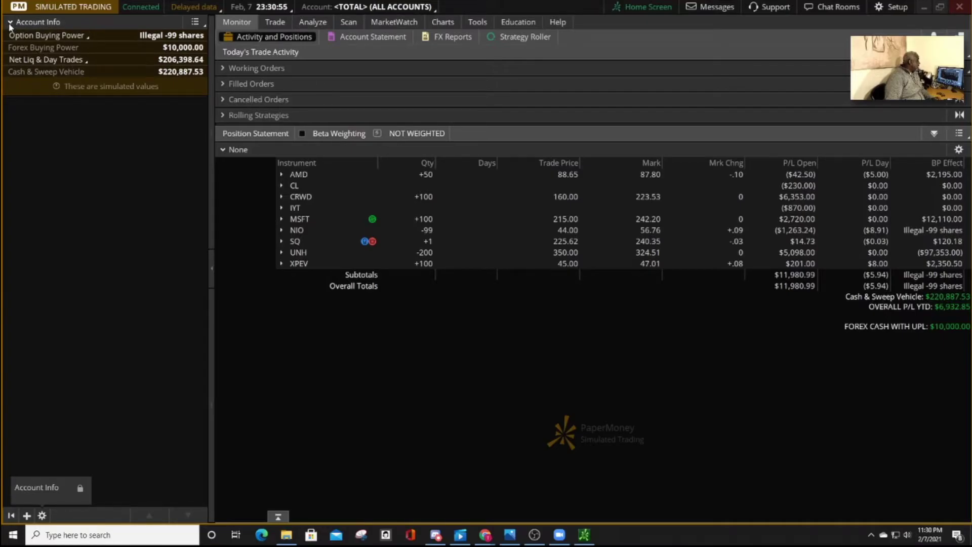
click(10, 23)
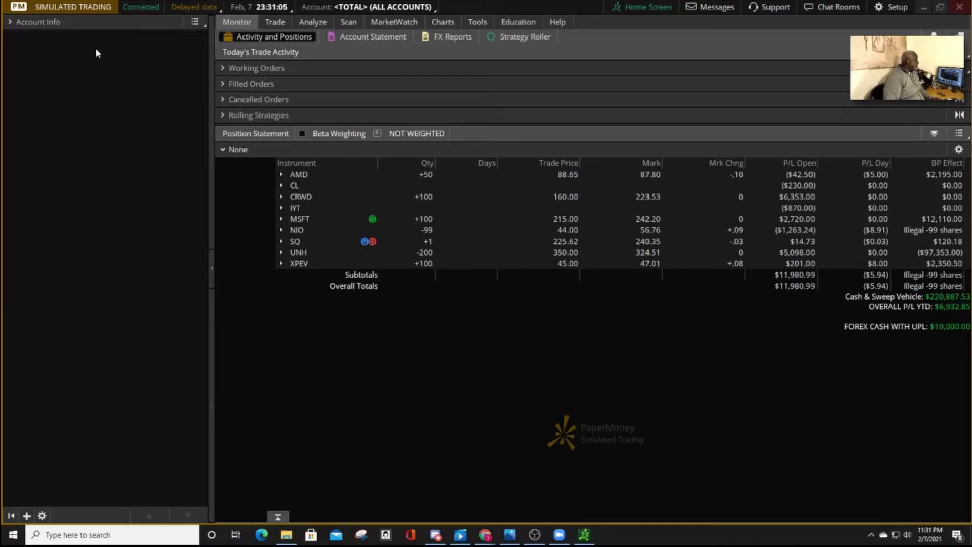
Step: Add Trader TV and Watchlist gadgets to the left sidebar, then bring up Setup
click(27, 515)
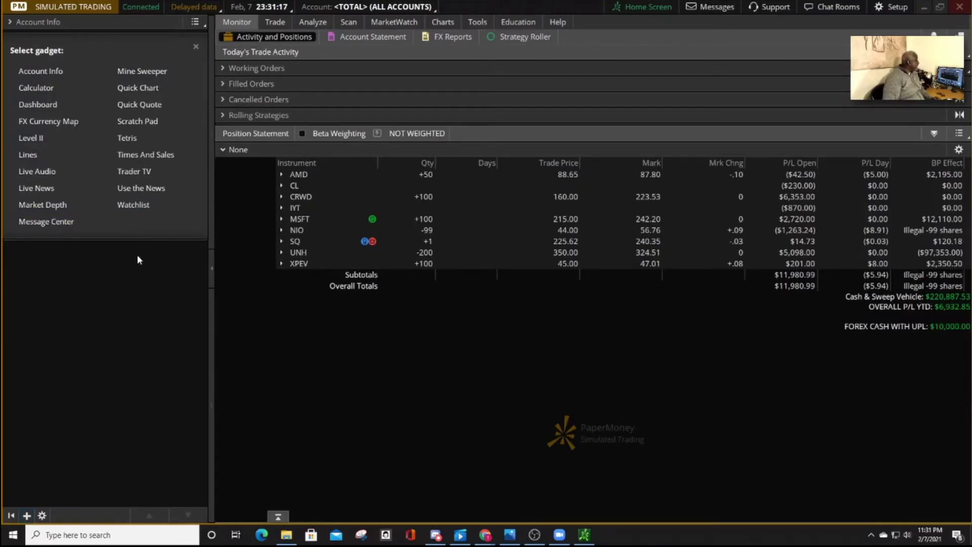
click(132, 171)
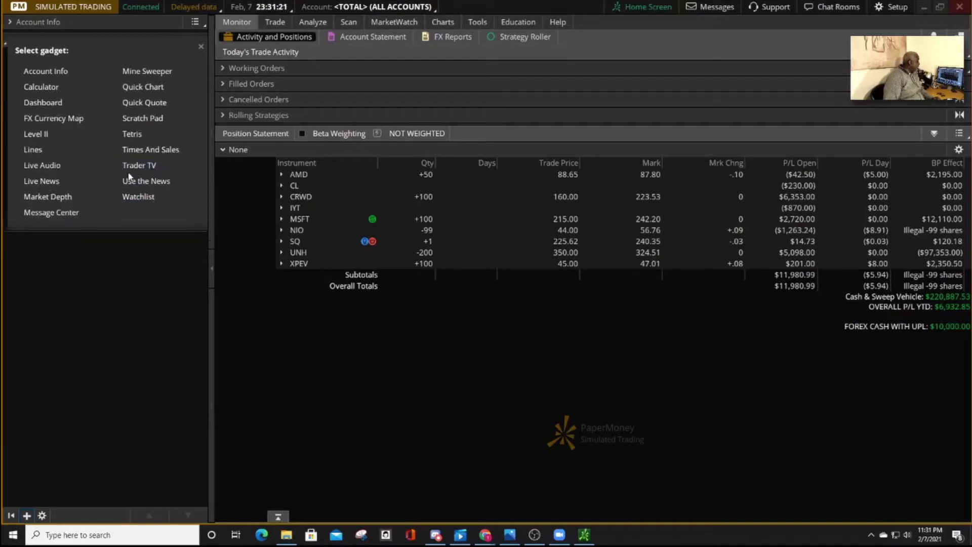
click(26, 516)
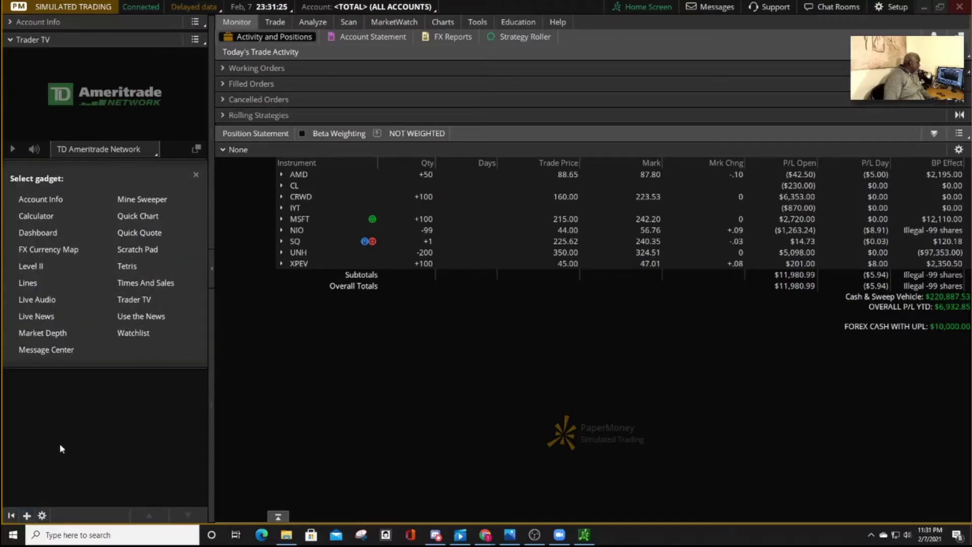
click(140, 335)
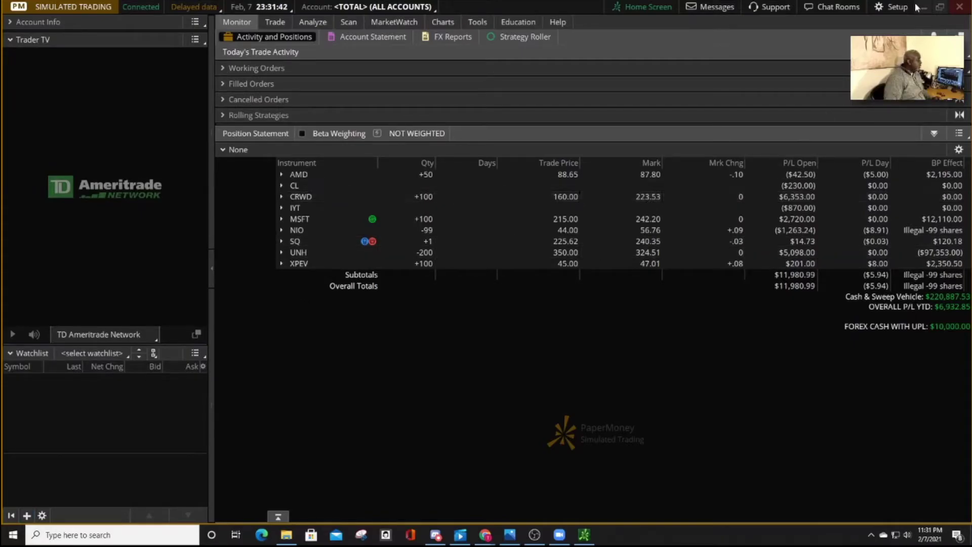
click(898, 9)
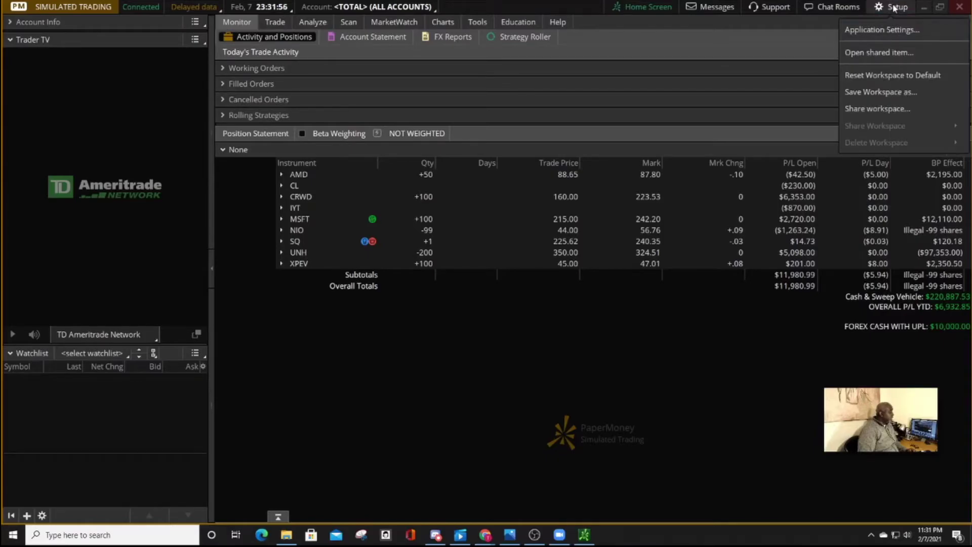
Step: Apply the Chinese Dark colour scheme with Large font size in Look and feel settings
click(880, 32)
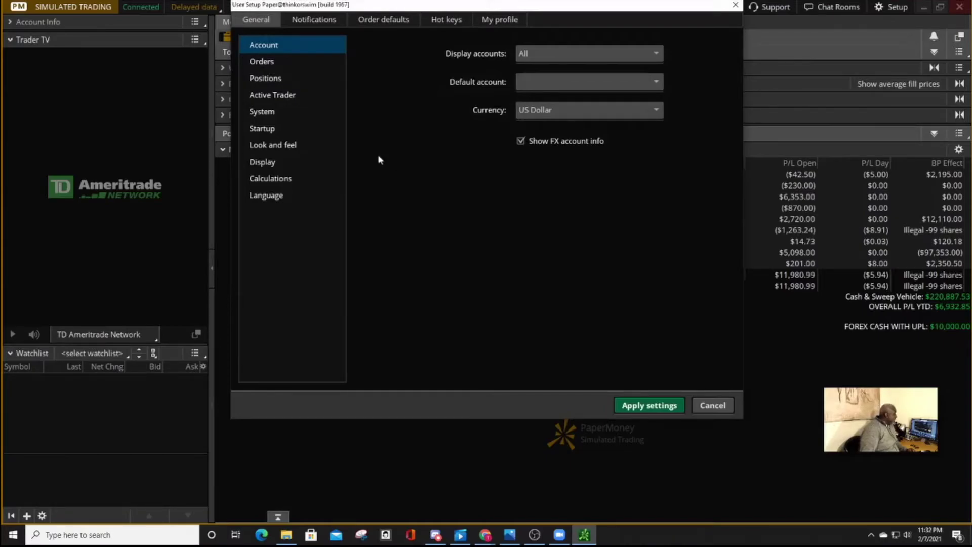
click(287, 146)
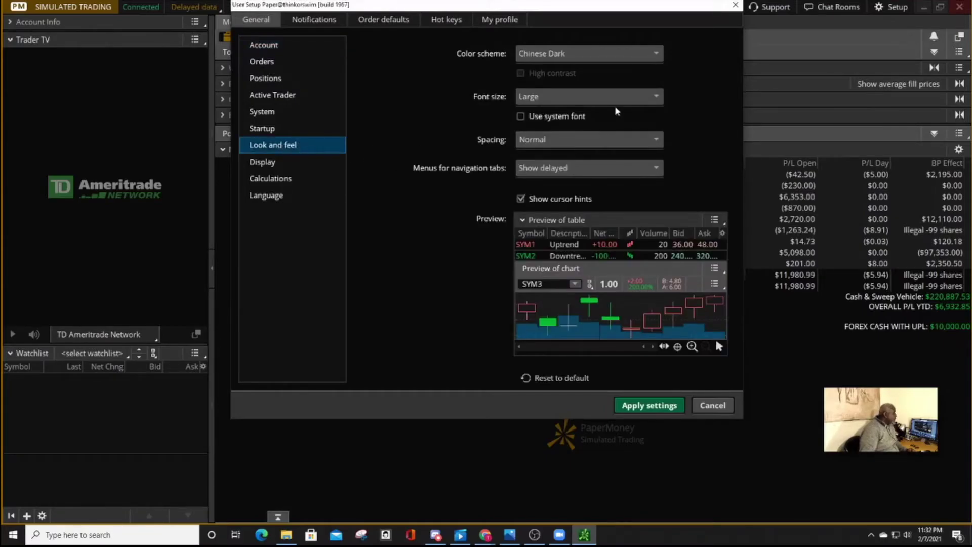
click(614, 57)
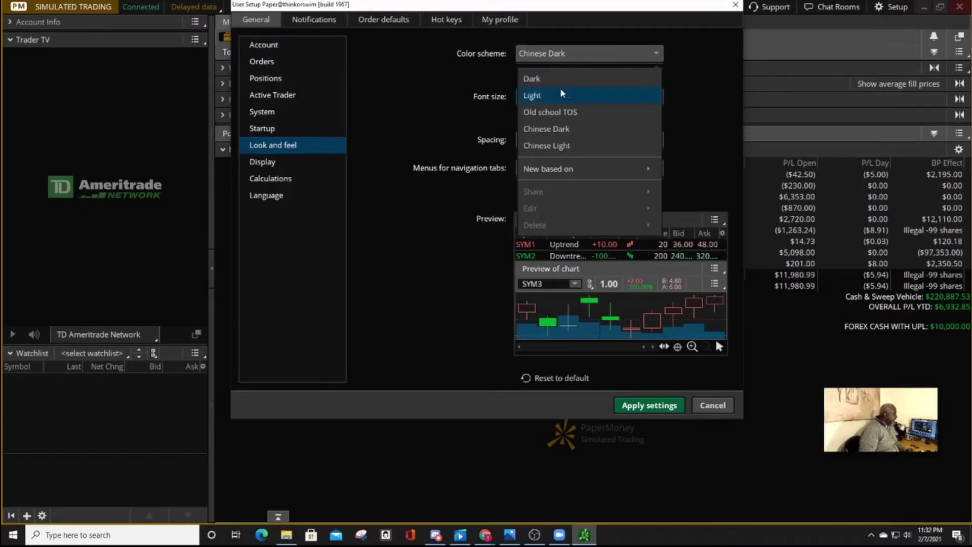
click(561, 130)
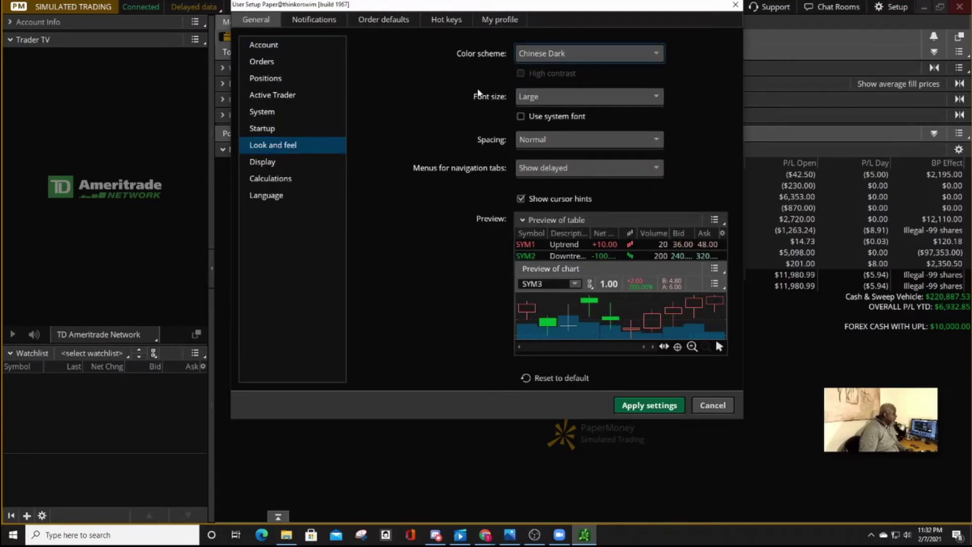
click(580, 97)
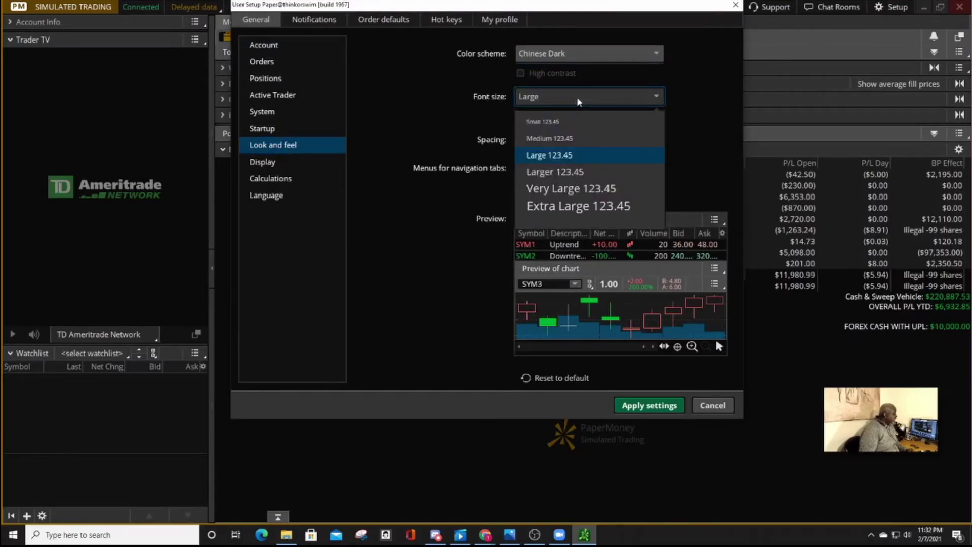
click(546, 156)
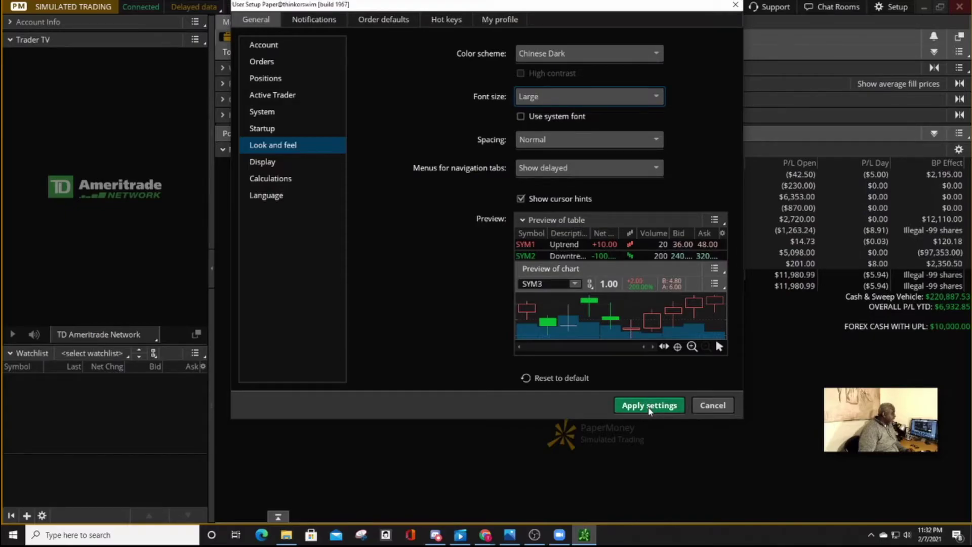
click(650, 410)
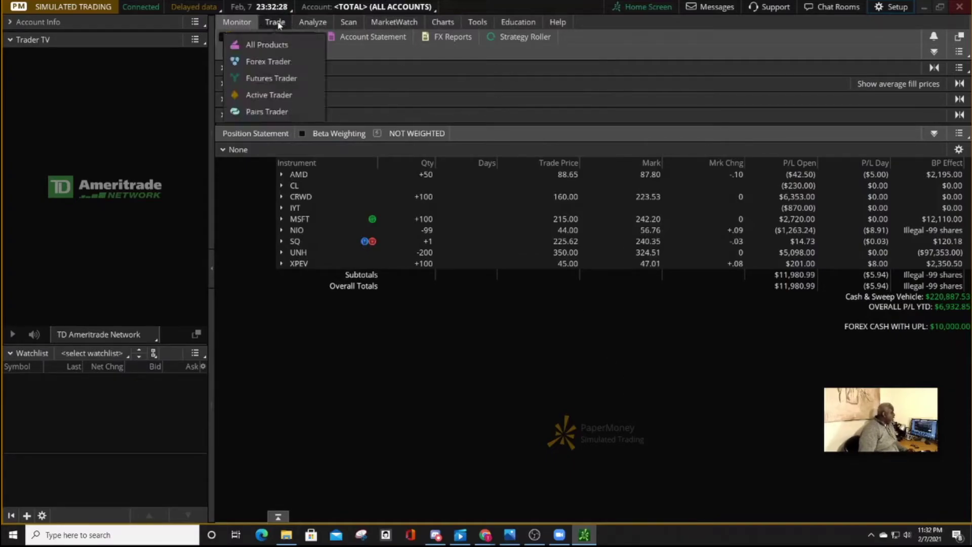
Step: Look over the top tab menus from the Activity and Positions monitor
mouse_move(386, 29)
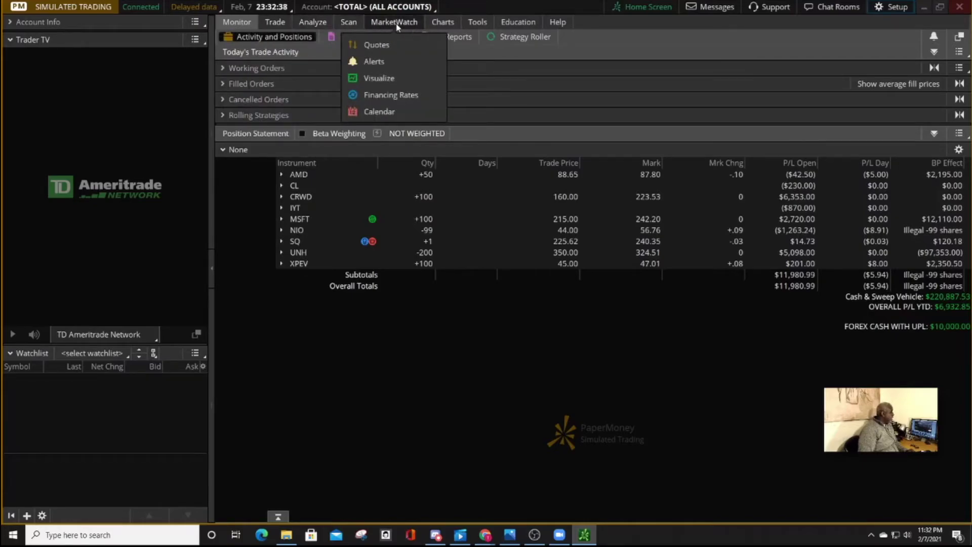
mouse_move(480, 30)
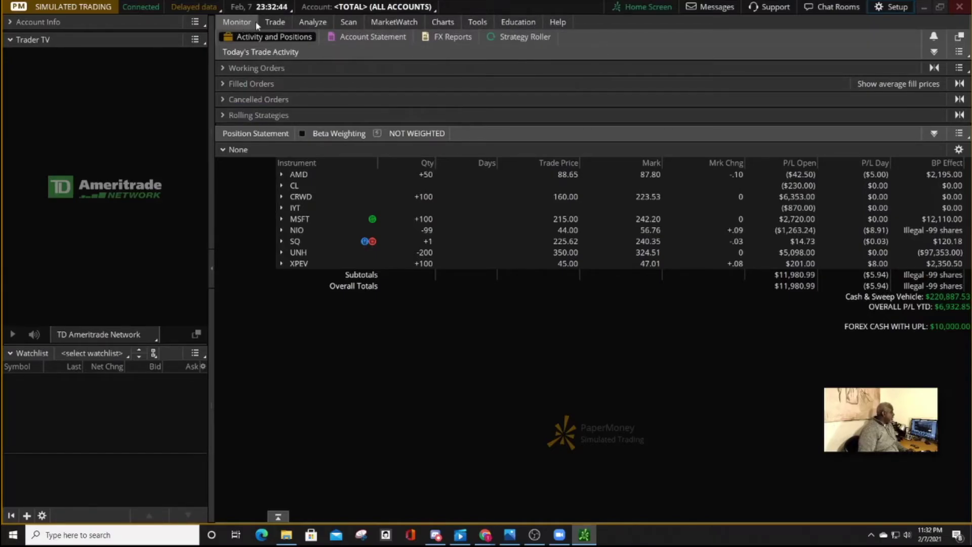
mouse_move(448, 24)
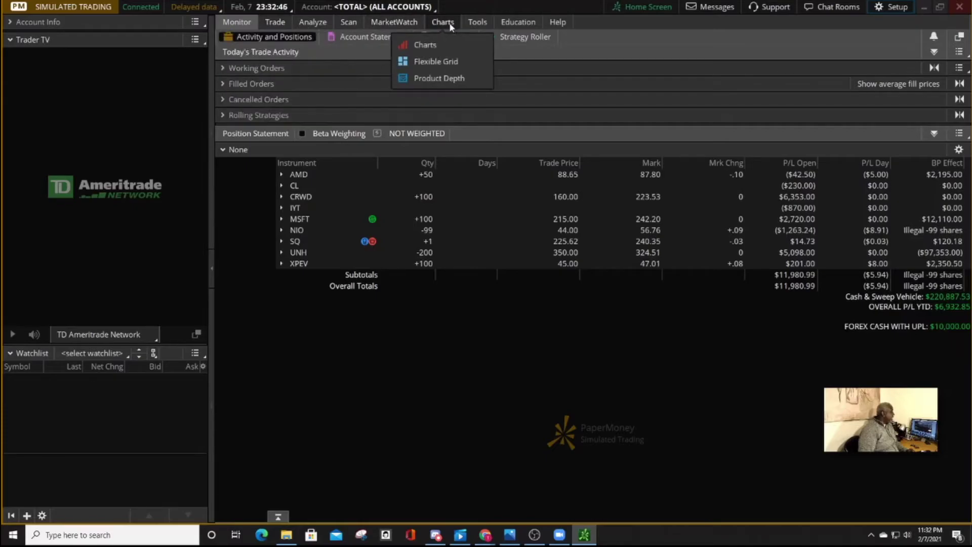
mouse_move(315, 23)
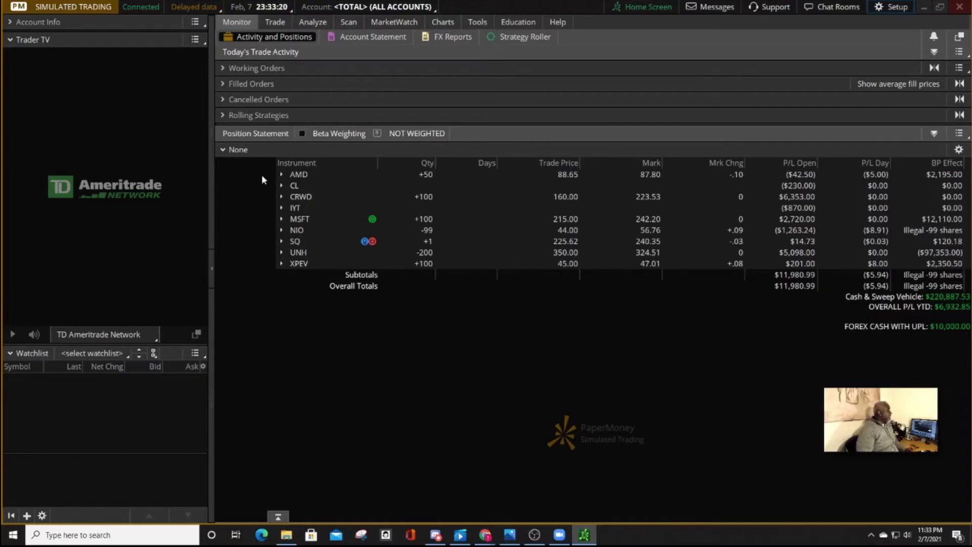
Step: Load a one-year daily chart of AAPL (Apple Inc Com) with volume on the Charts page
click(444, 22)
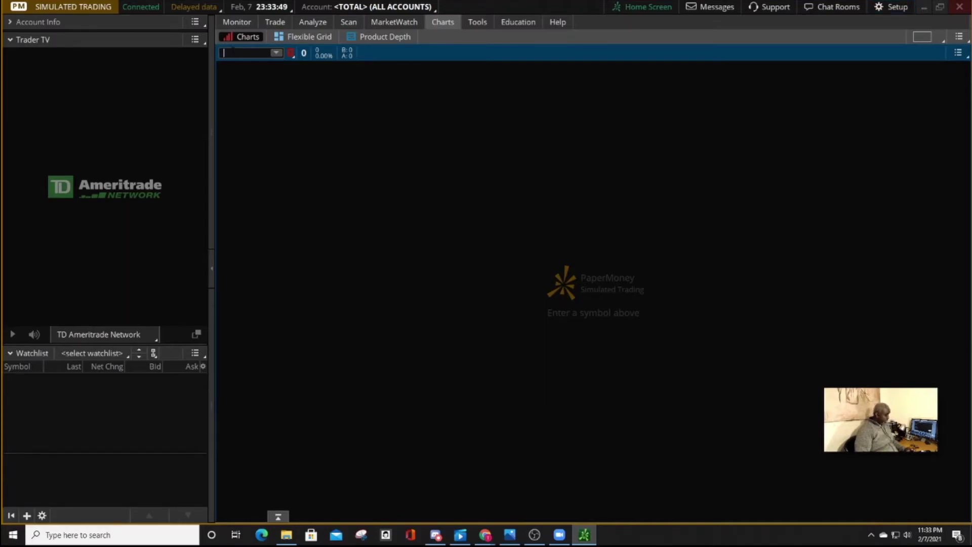
text(AA)
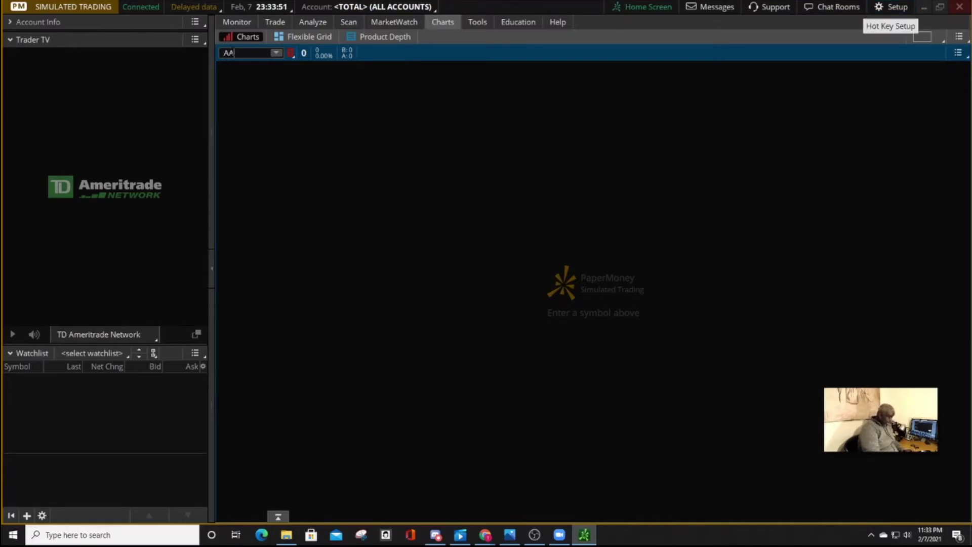
text(PL)
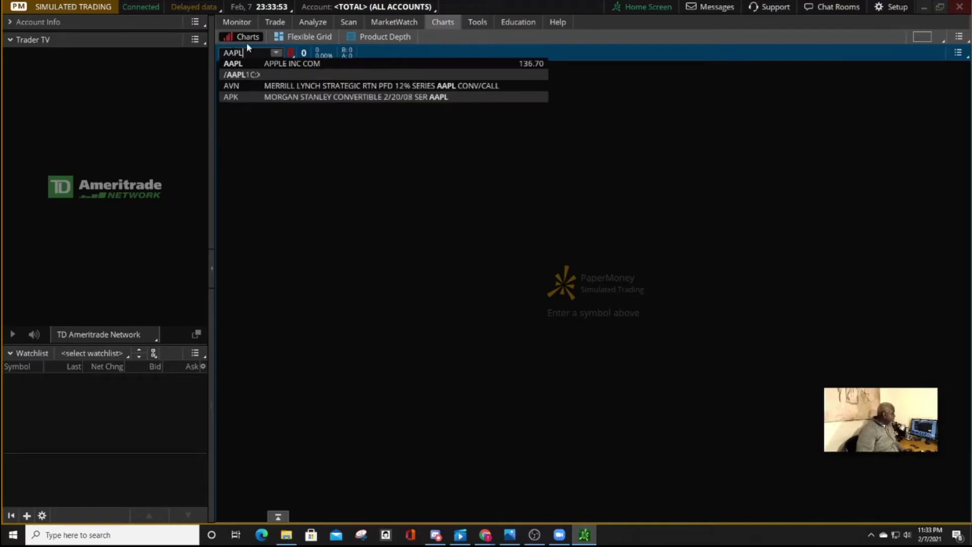
click(290, 64)
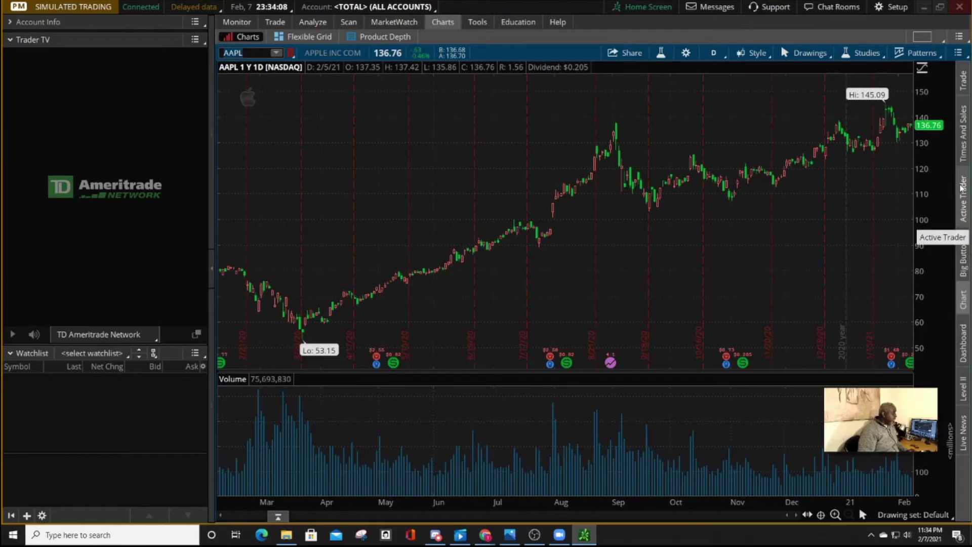
Step: Add the Active Trader ladder beside the AAPL chart and zoom out to a 5-day, 5-minute view
click(964, 195)
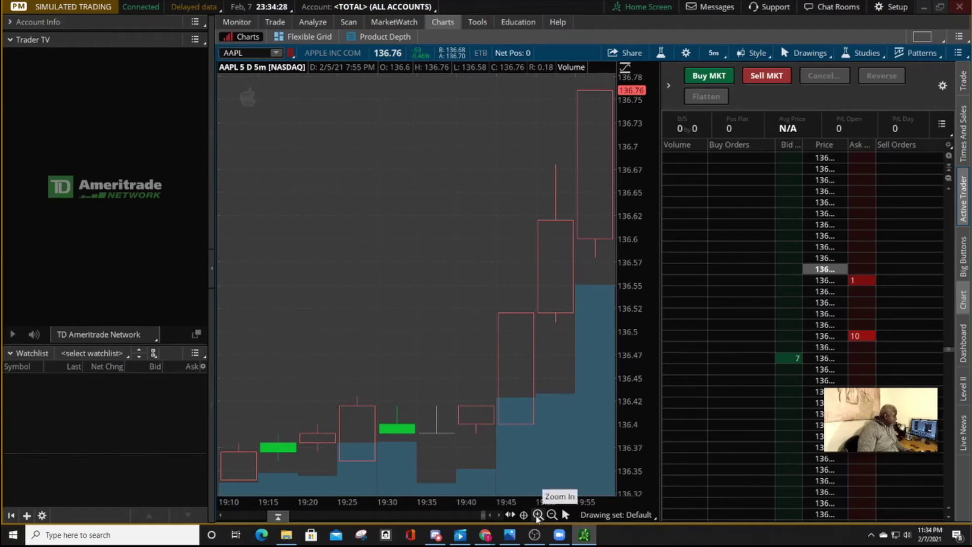
click(553, 515)
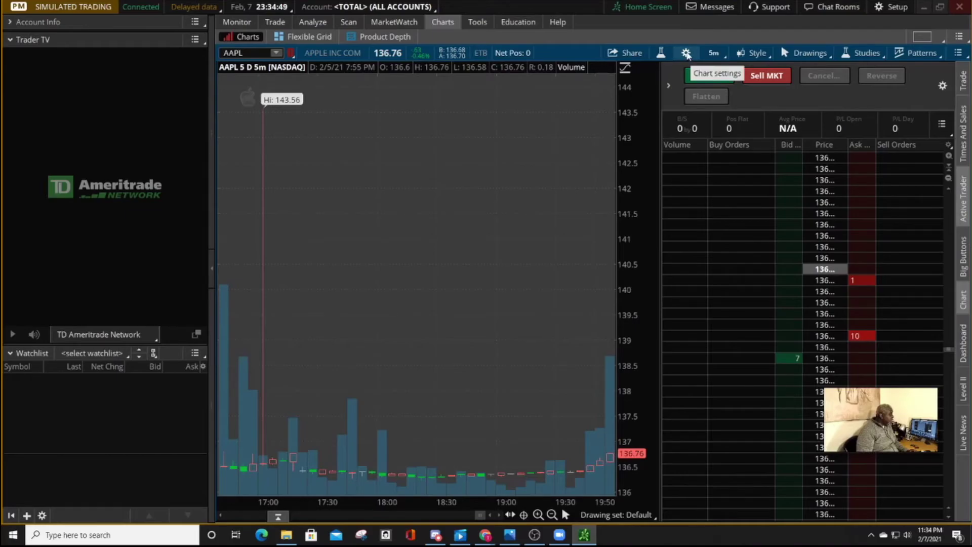
Step: Turn on Fill up in the chart Appearance settings so rising candles are solid
click(687, 54)
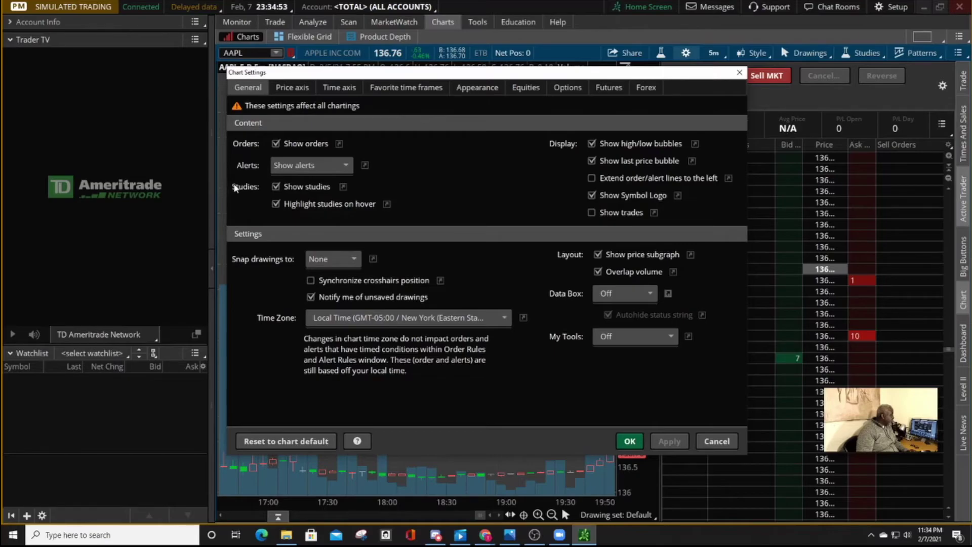
click(471, 91)
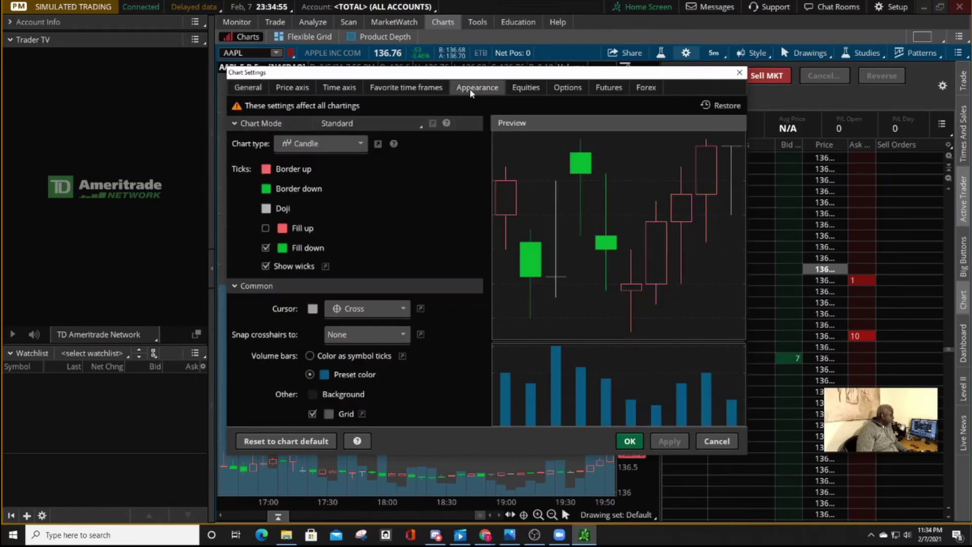
click(265, 228)
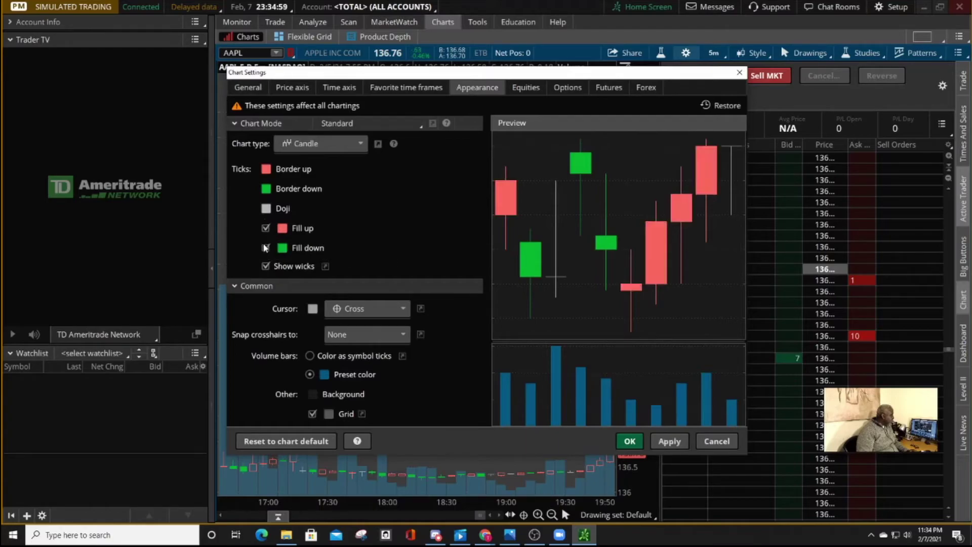
click(628, 442)
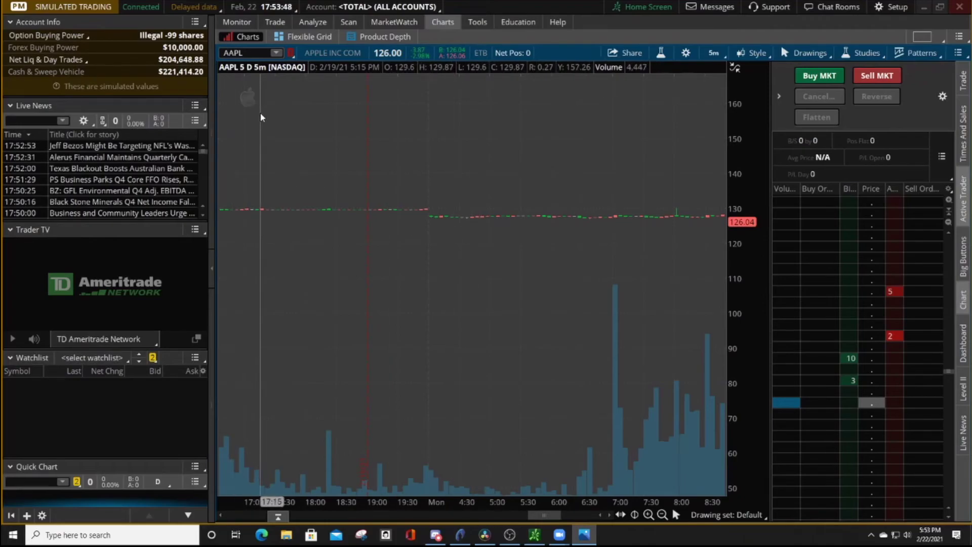
Step: Show Education's Stocks page and browse its featured courses and 218-result content list
click(517, 22)
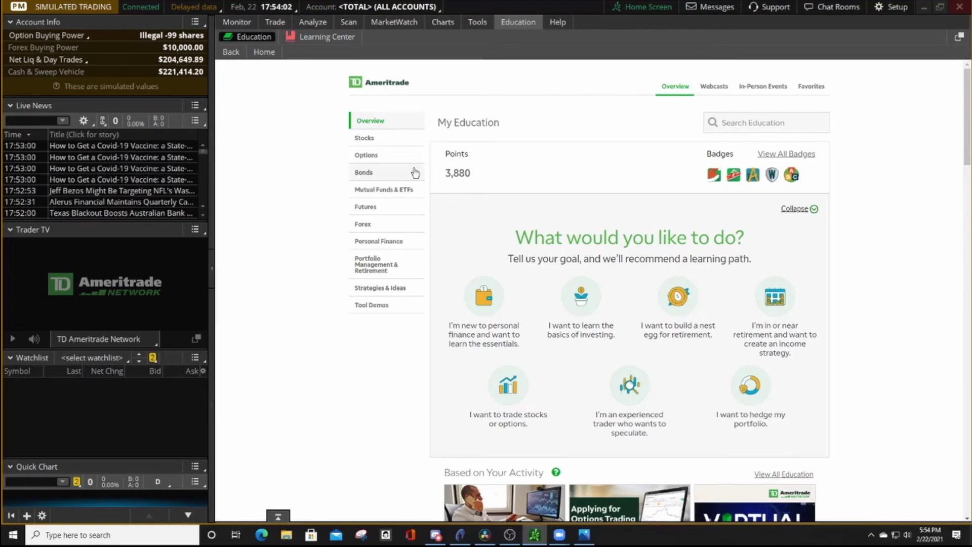
click(366, 140)
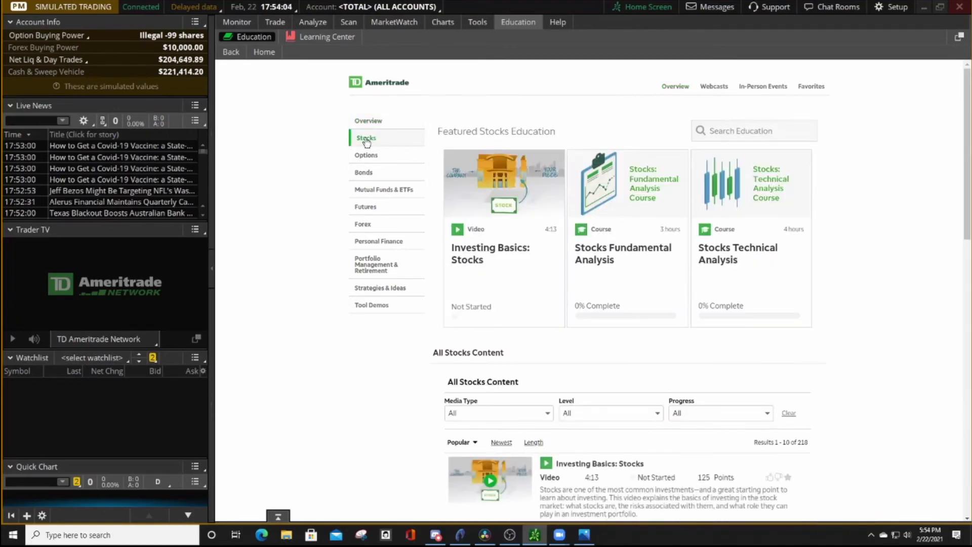
mouse_move(556, 243)
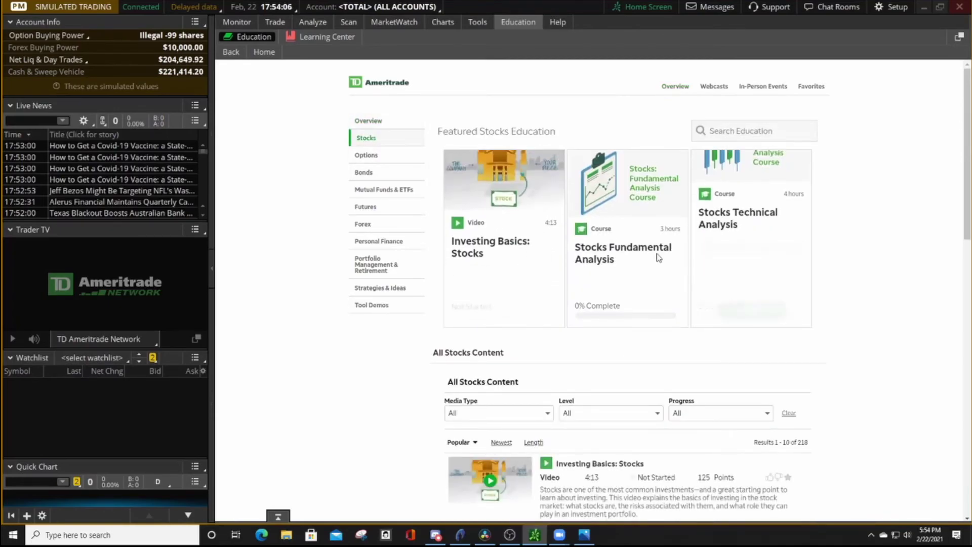
scroll(674, 333, down, 3)
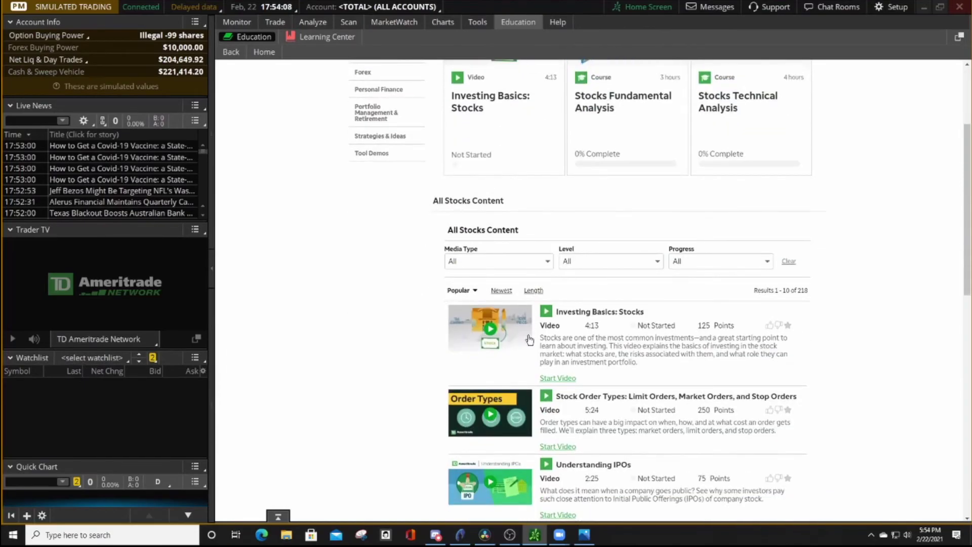
scroll(675, 333, down, 6)
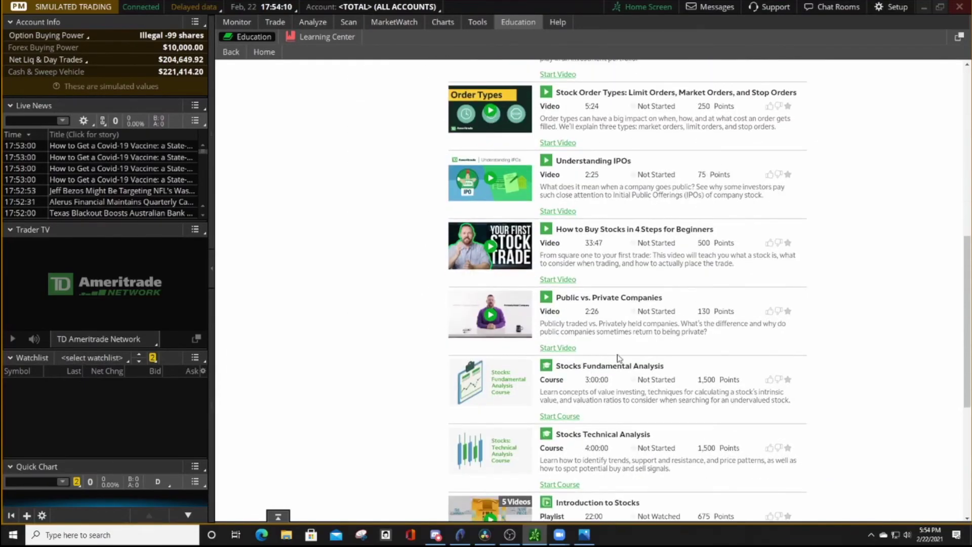
scroll(614, 357, down, 5)
scroll(615, 350, up, 6)
scroll(615, 345, up, 8)
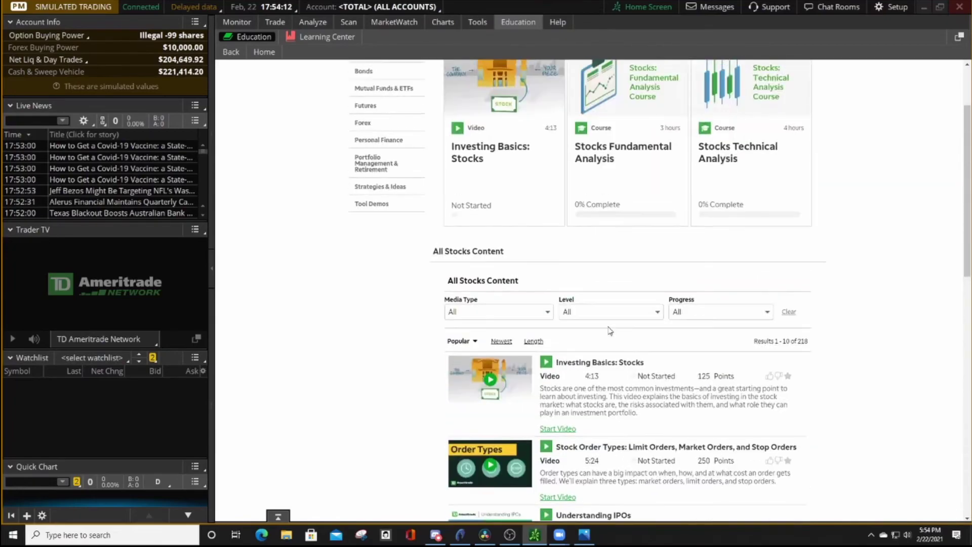
click(237, 22)
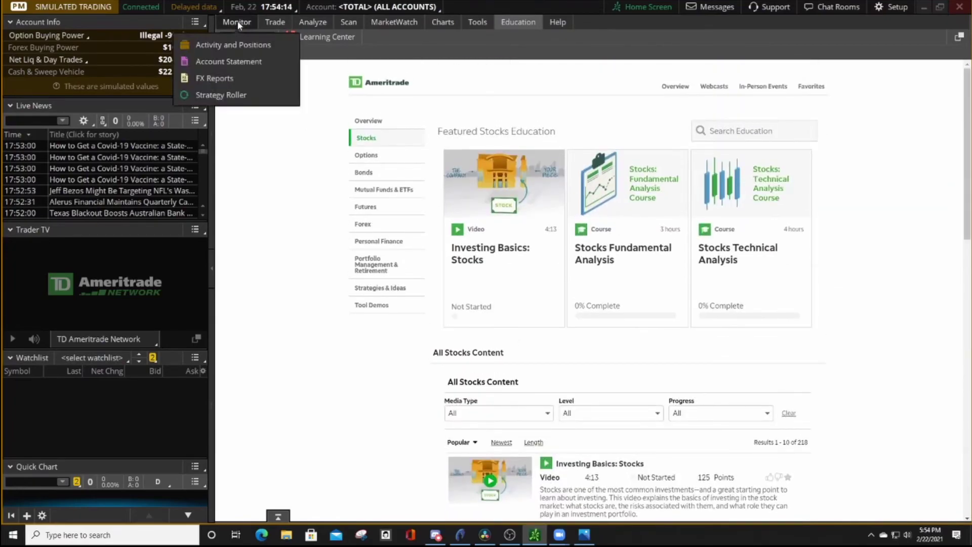